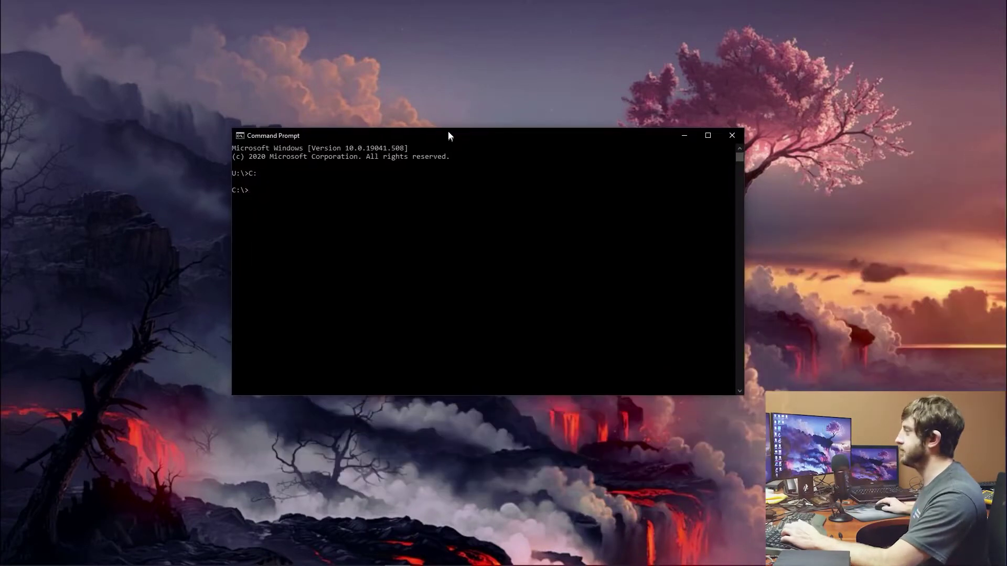
Switch to the Power Monitor install folder and launch powertool.exe -config.
right_click(333, 194)
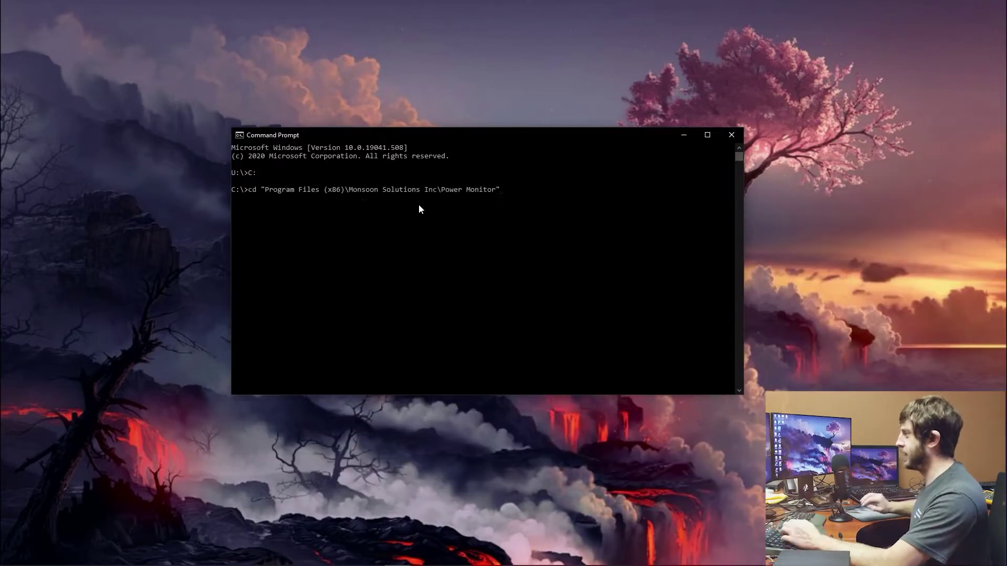
key("Return")
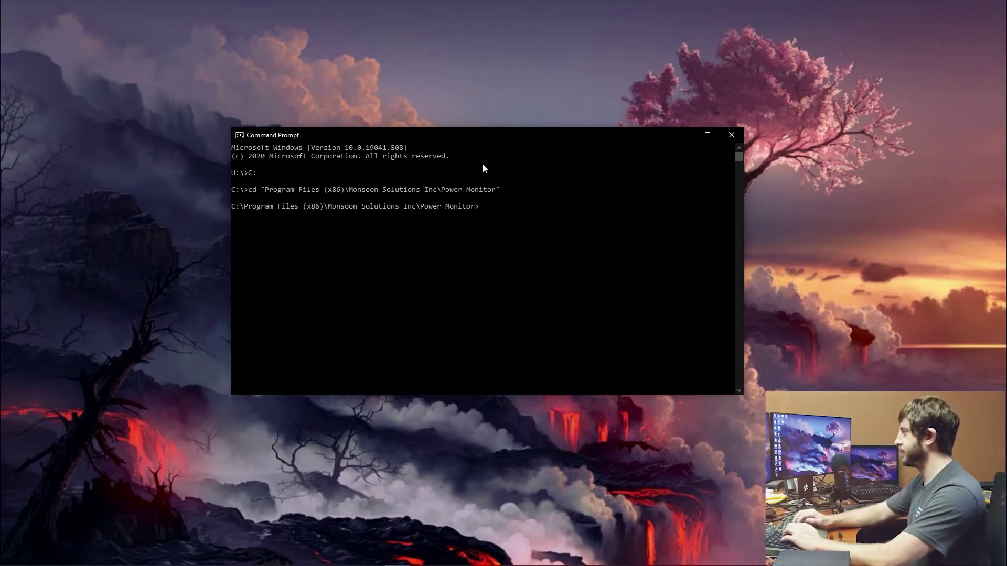
type("powertool.exe -c")
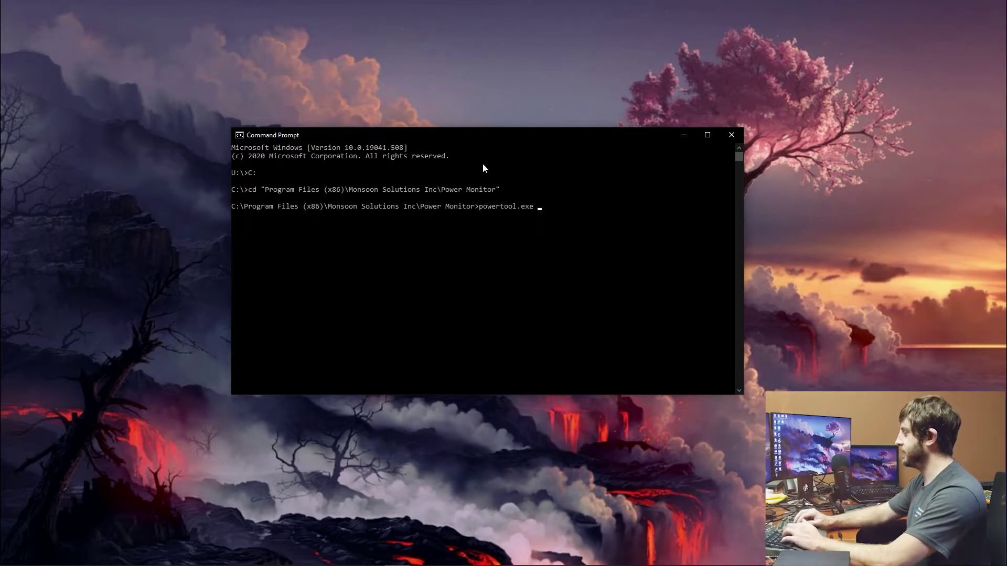
type("onfig")
key("Return")
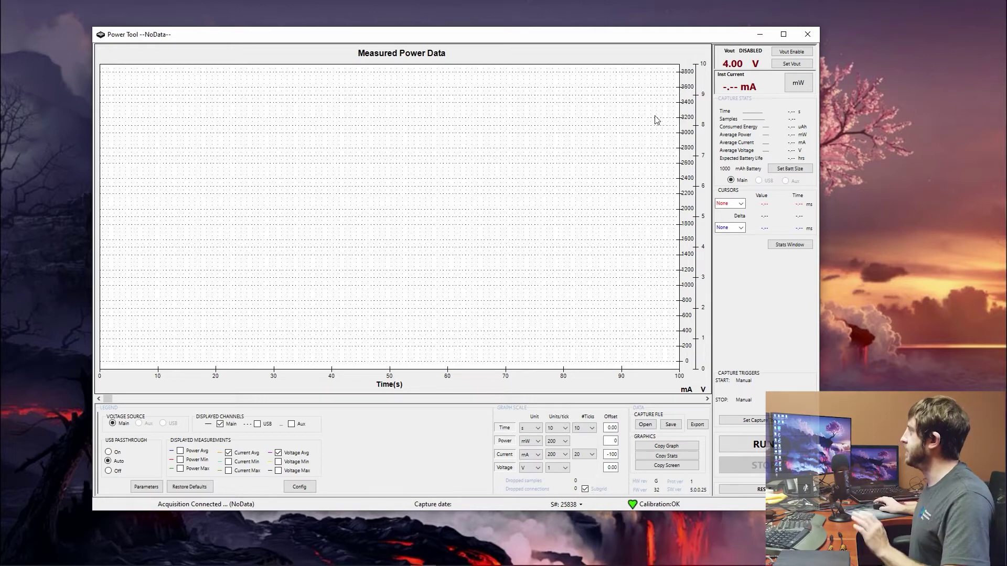
Confirm the custom output voltage is 4.00 V, then start a capture and accept the voltage warning.
left_click(791, 63)
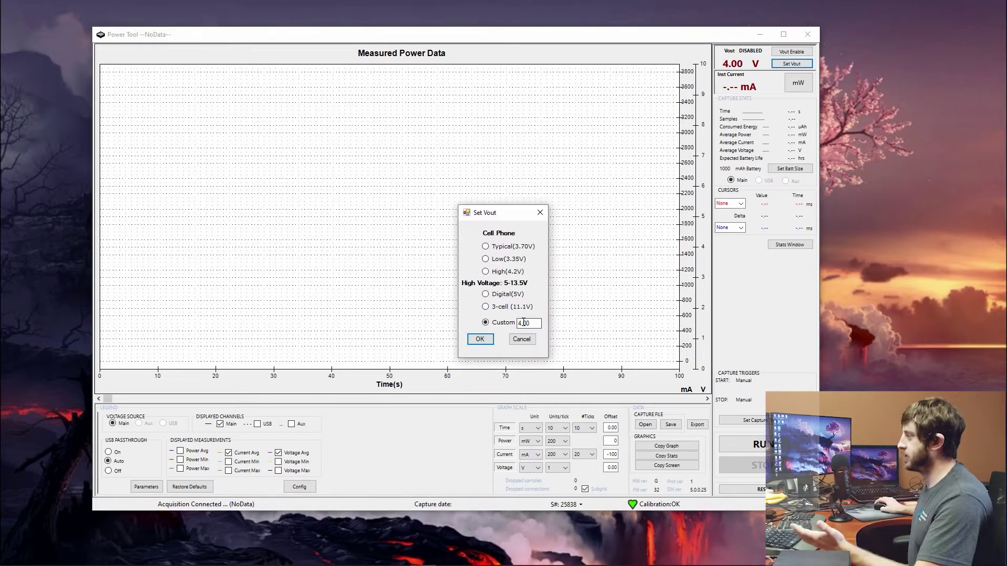
left_click_drag(518, 323, 540, 324)
left_click(541, 325)
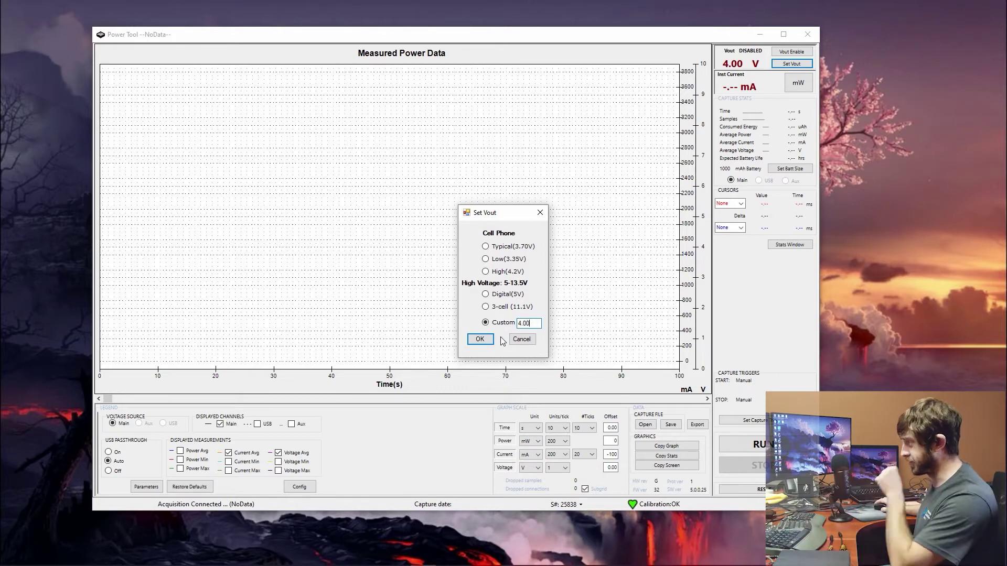
left_click(521, 339)
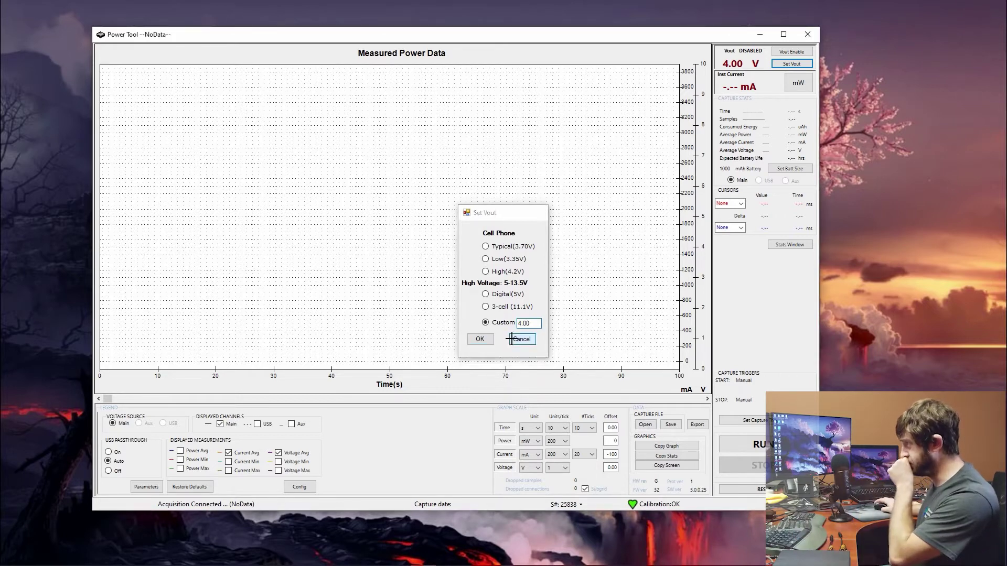
left_click(757, 448)
left_click(481, 335)
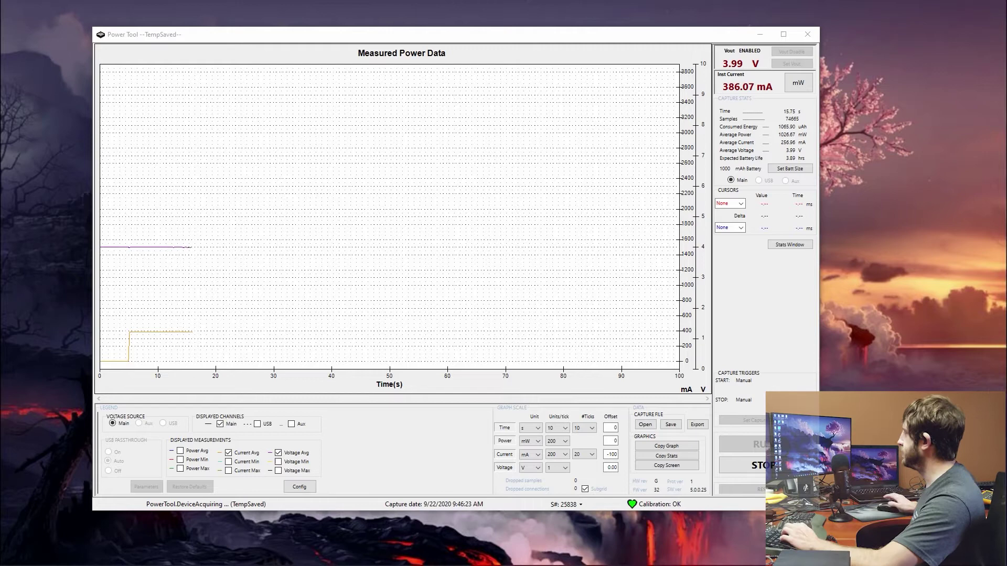
Compute 4/10.1 = 0.396 in Calculator beside Power Tool's roughly 386 mA reading.
left_click_drag(874, 219, 863, 217)
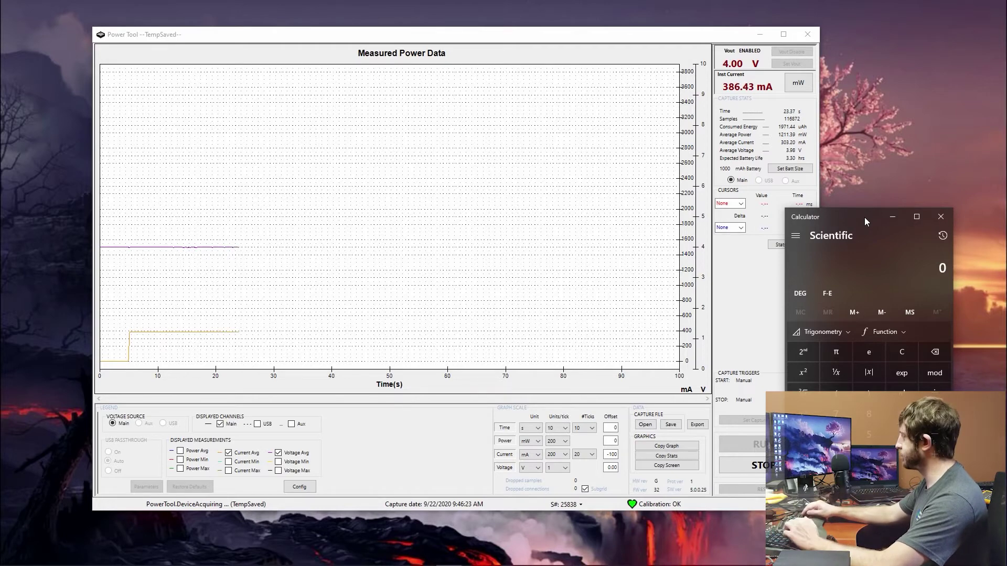
type("4")
type("/10.1")
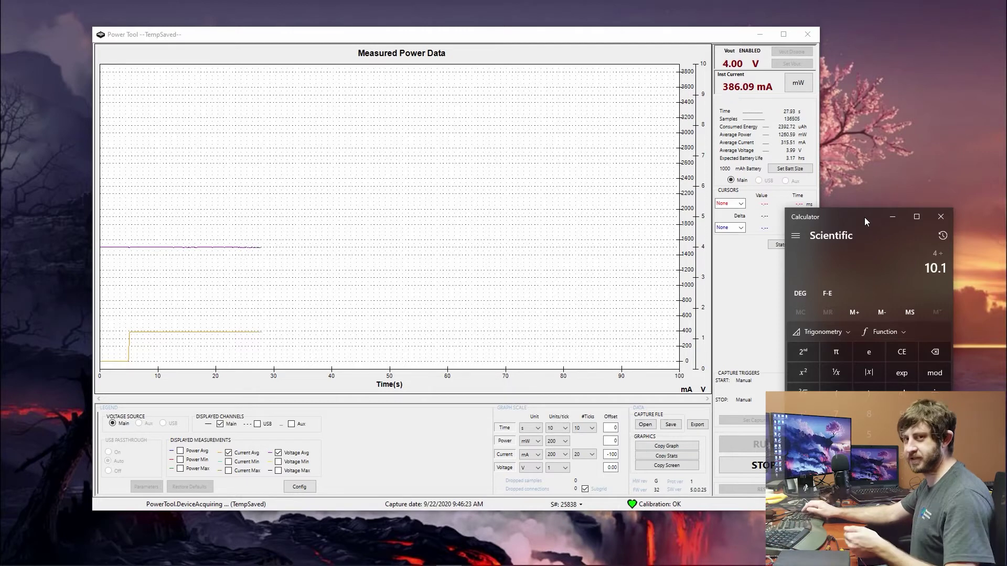
key("Return")
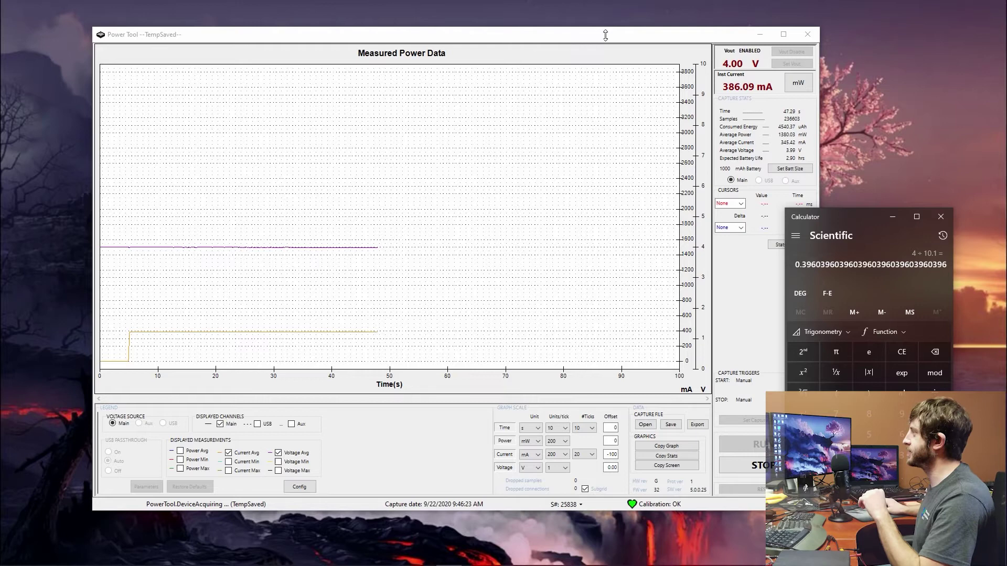
left_click_drag(622, 40, 560, 41)
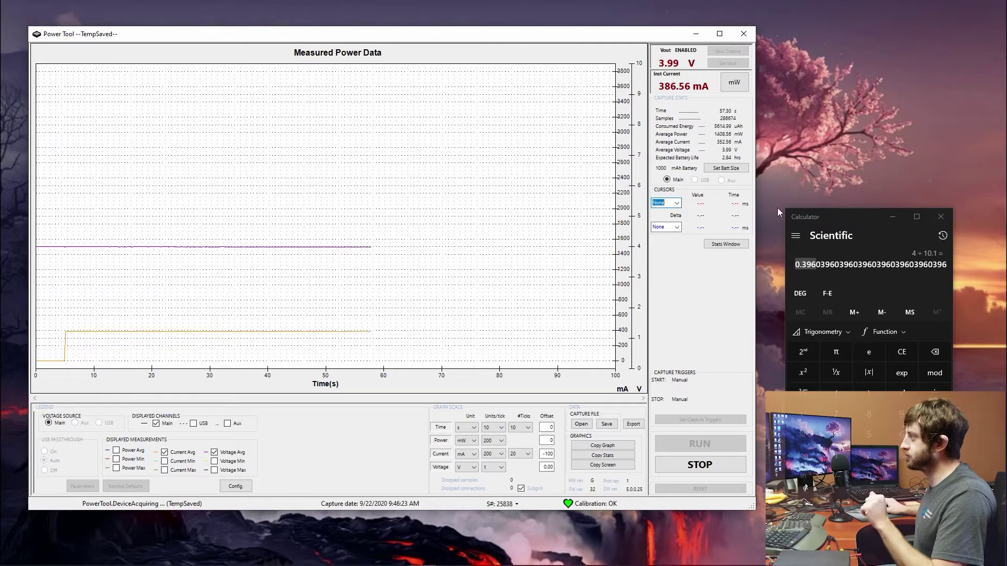
Compute 4 / 200.3 ≈ 0.020 in Calculator to compare with the 21 mA reading, then clear it.
left_click(899, 360)
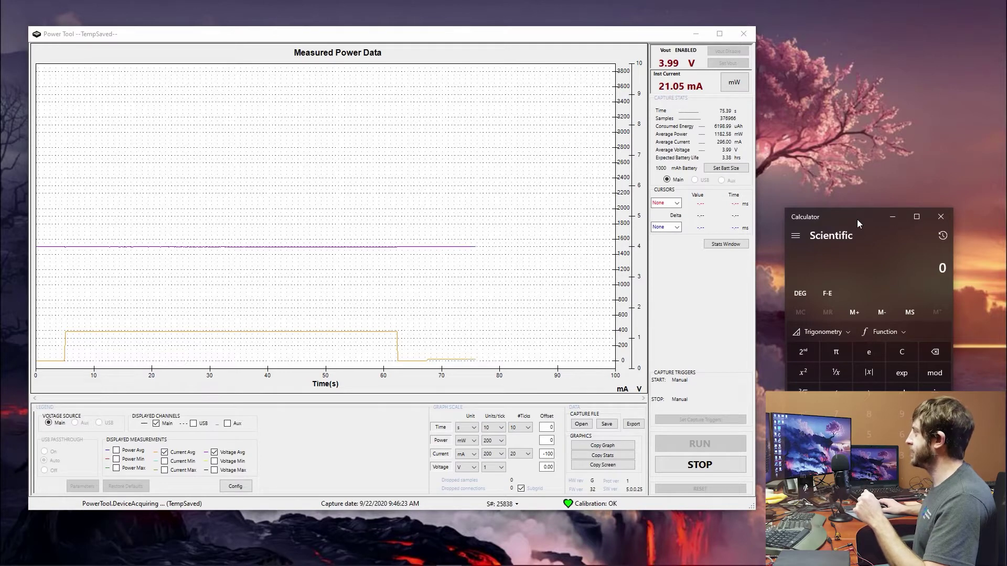
left_click_drag(857, 219, 844, 220)
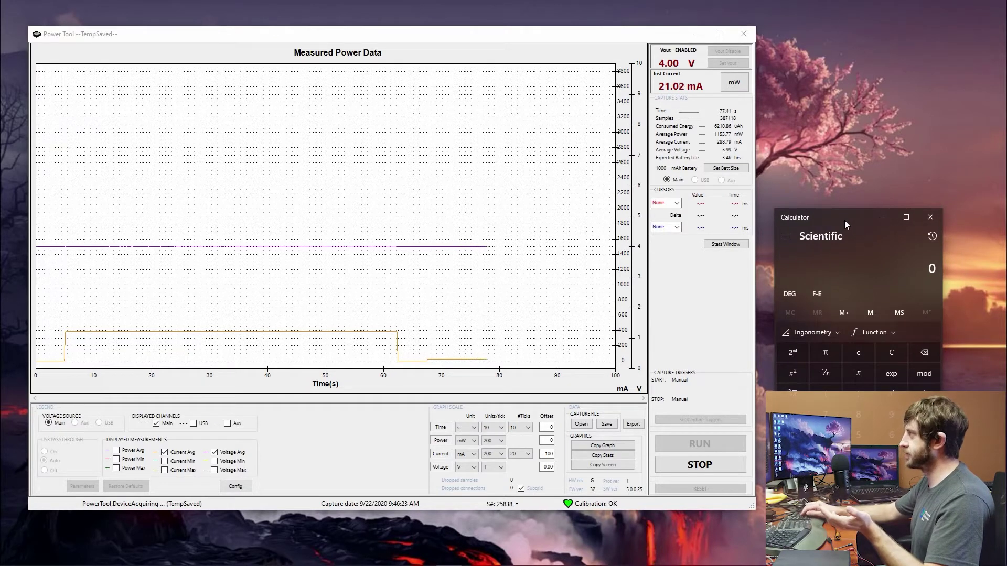
type("4")
key("slash")
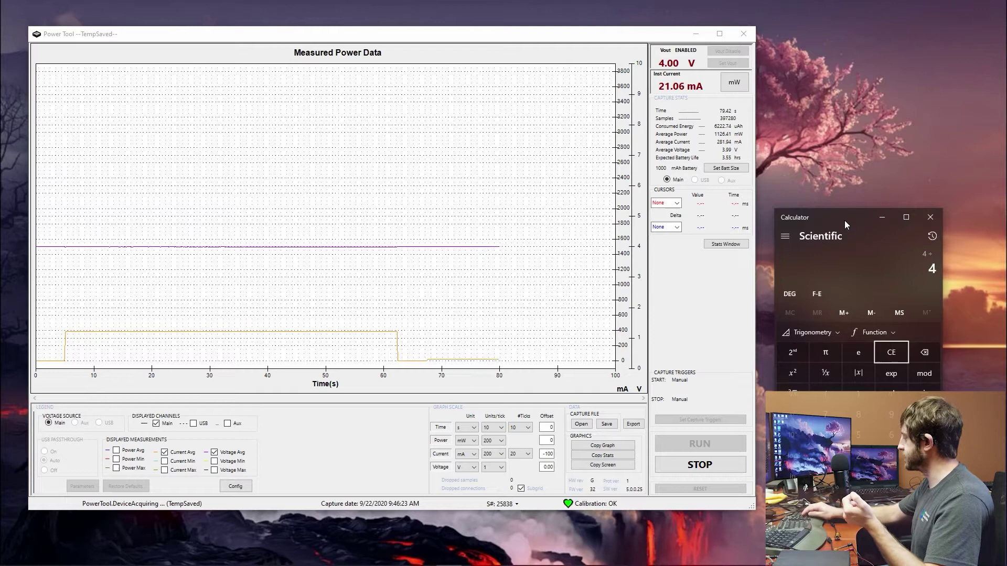
type("200.3")
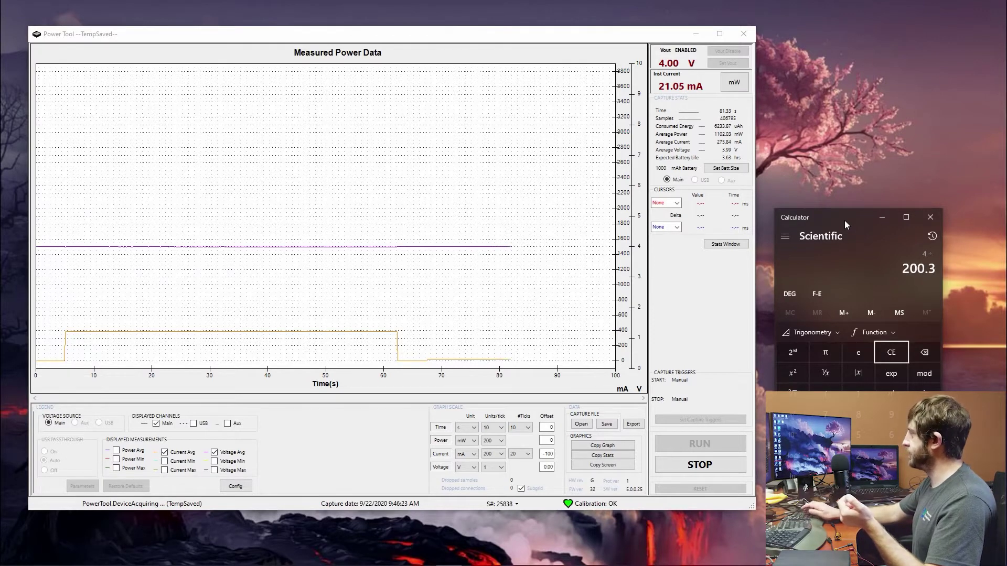
key("Return")
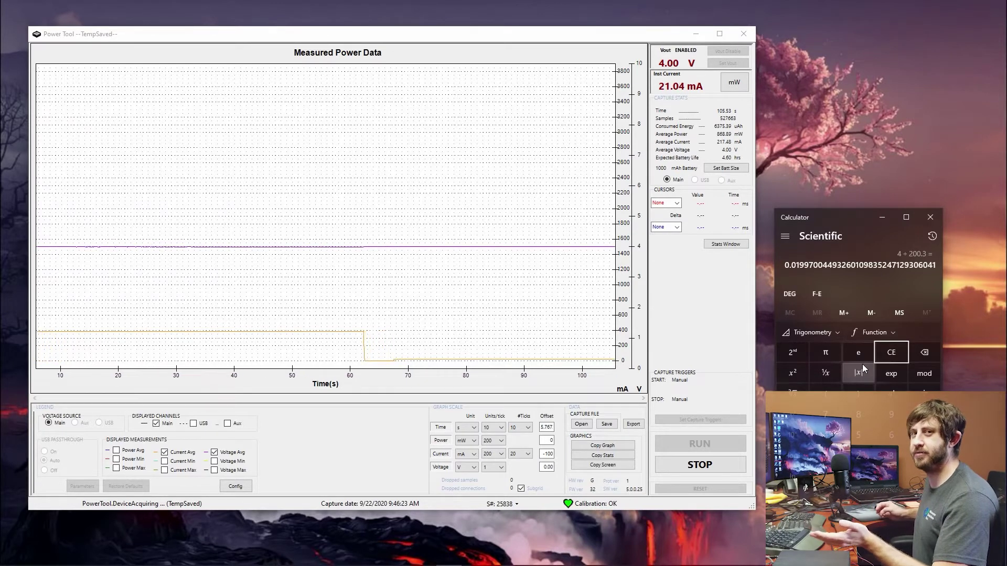
left_click(890, 355)
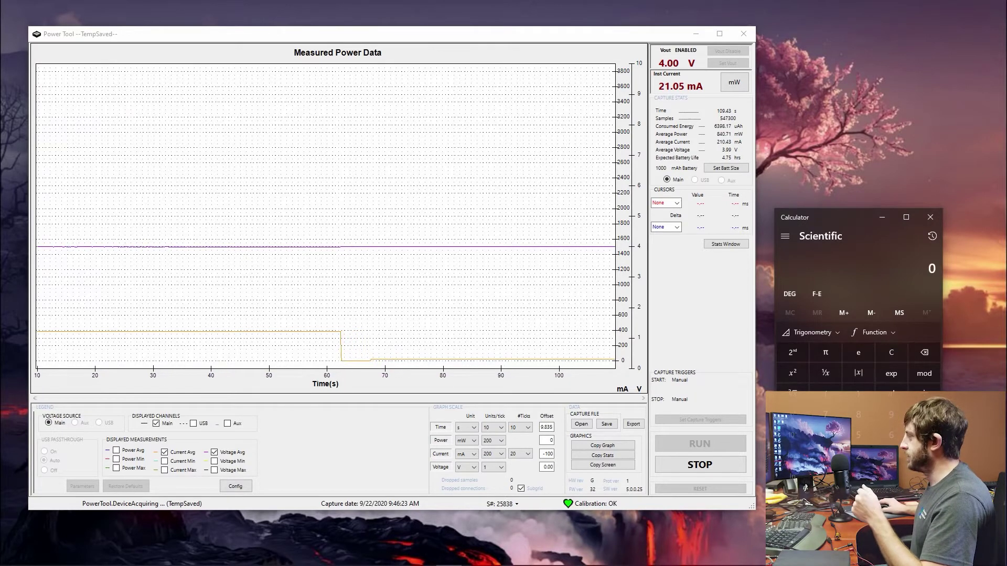
Stop the capture, open the device configuration window, and power-cycle the output at 3.6 V.
left_click(703, 472)
left_click(702, 472)
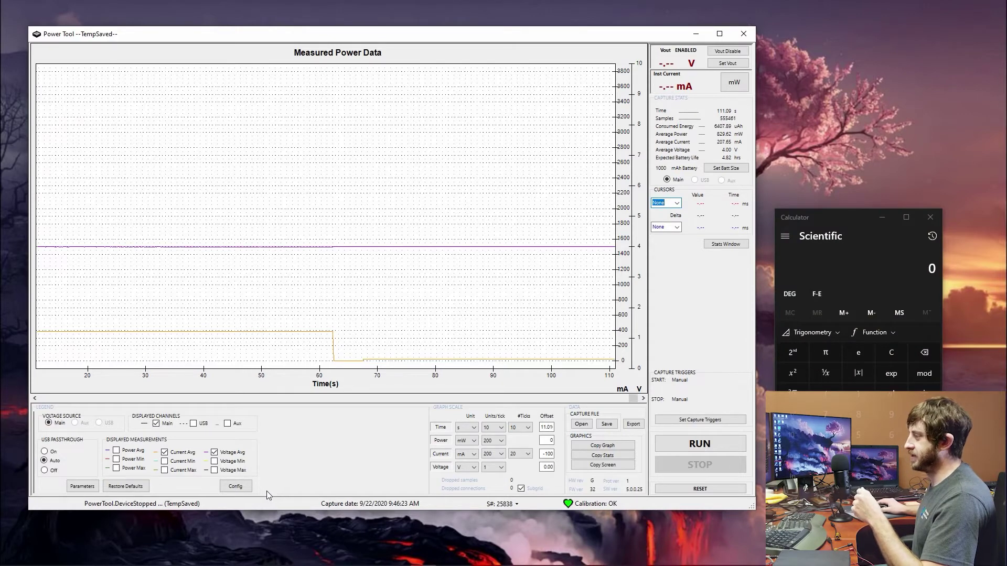
left_click(234, 487)
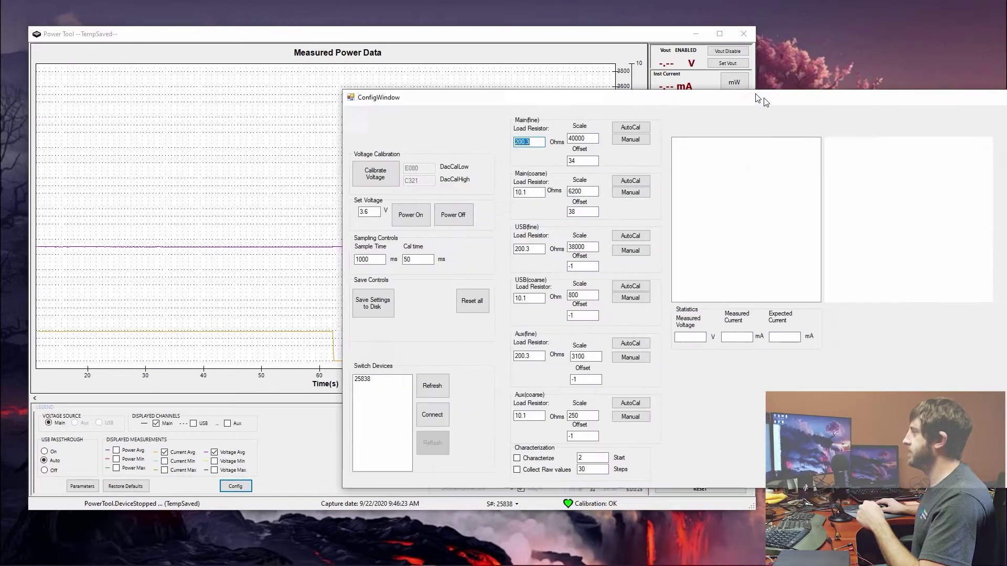
left_click_drag(755, 96, 530, 92)
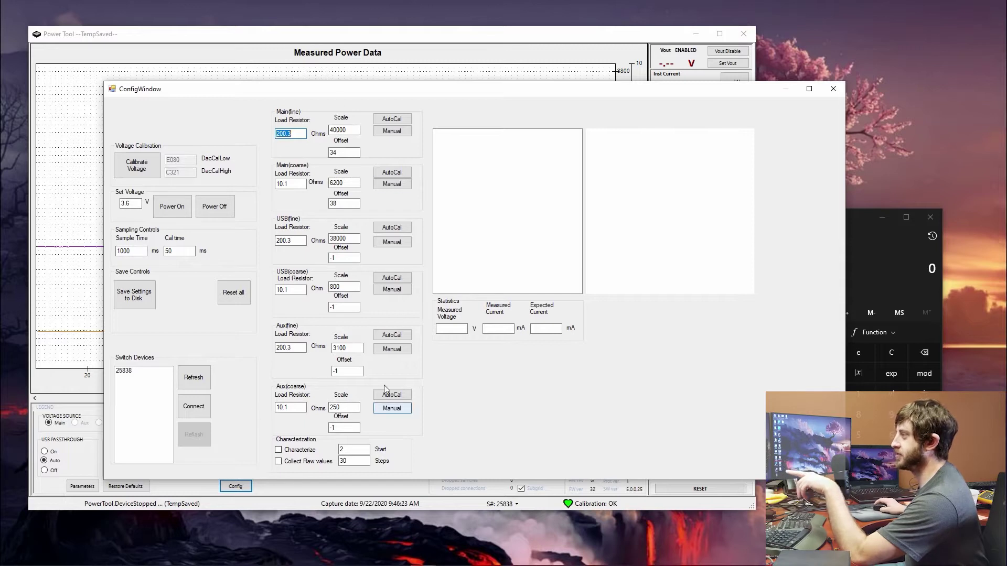
left_click(214, 210)
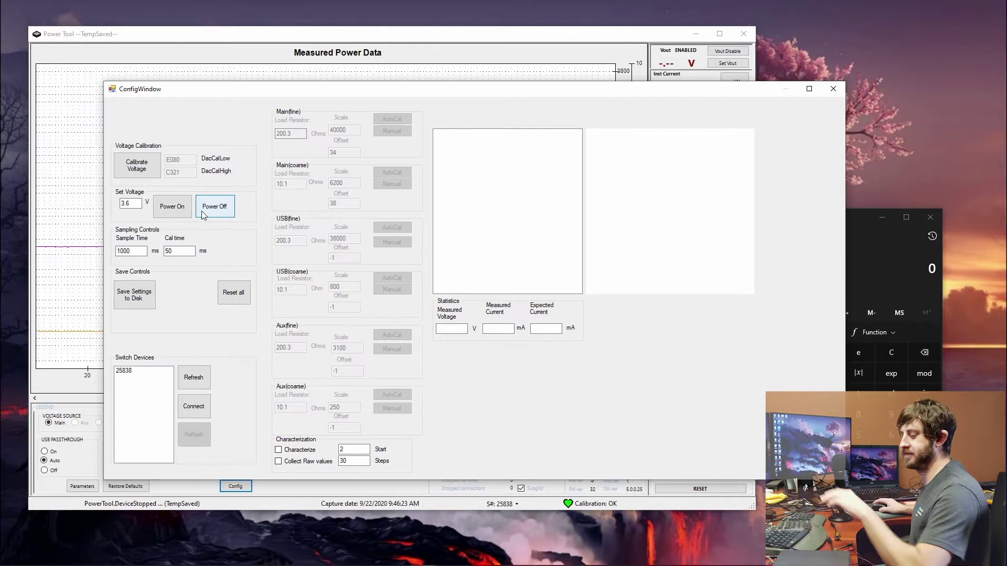
left_click(180, 209)
double_click(126, 204)
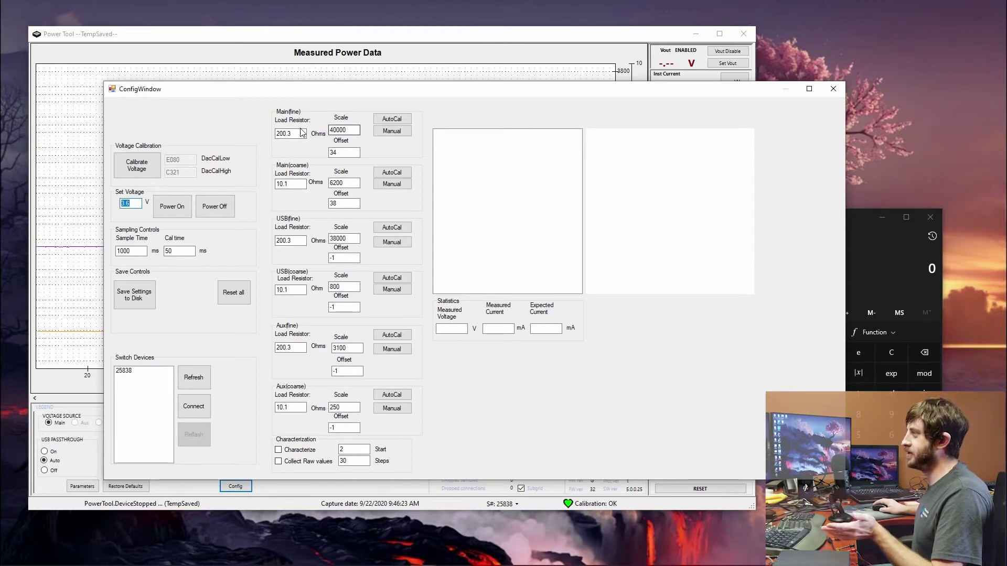
AutoCal Main fine and Main coarse channels, giving scales 37911 and 6348.
left_click(390, 119)
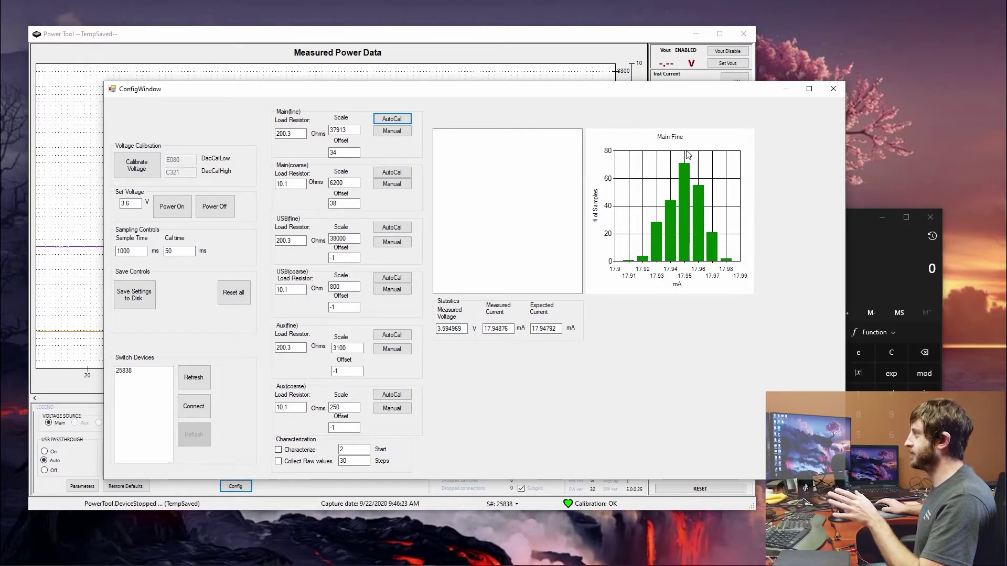
left_click(404, 119)
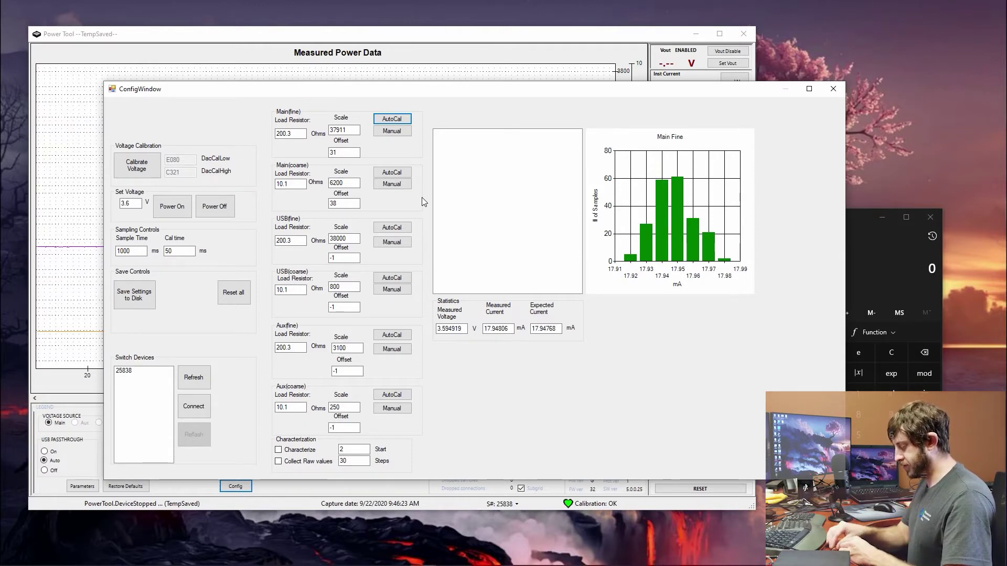
left_click(391, 172)
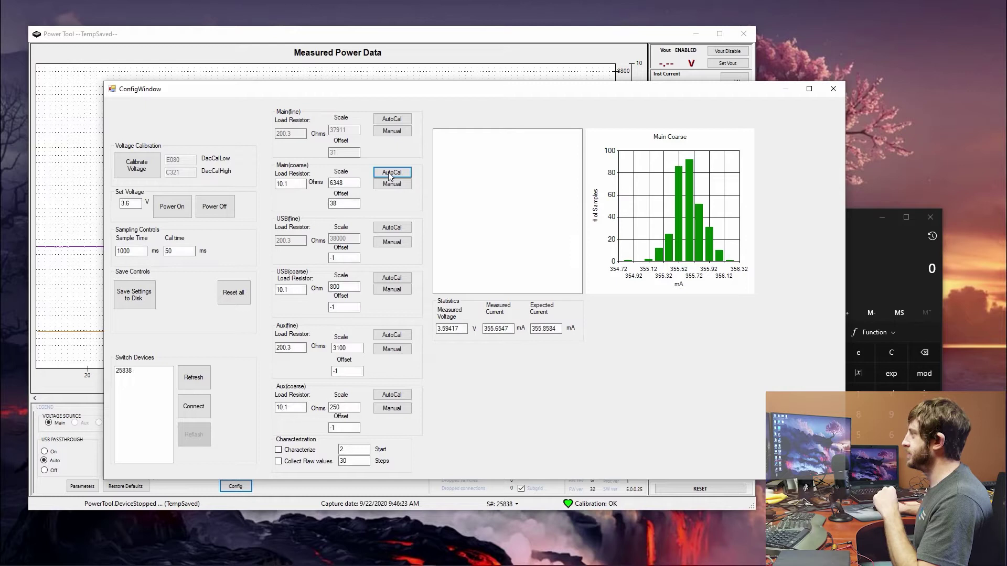
left_click(391, 175)
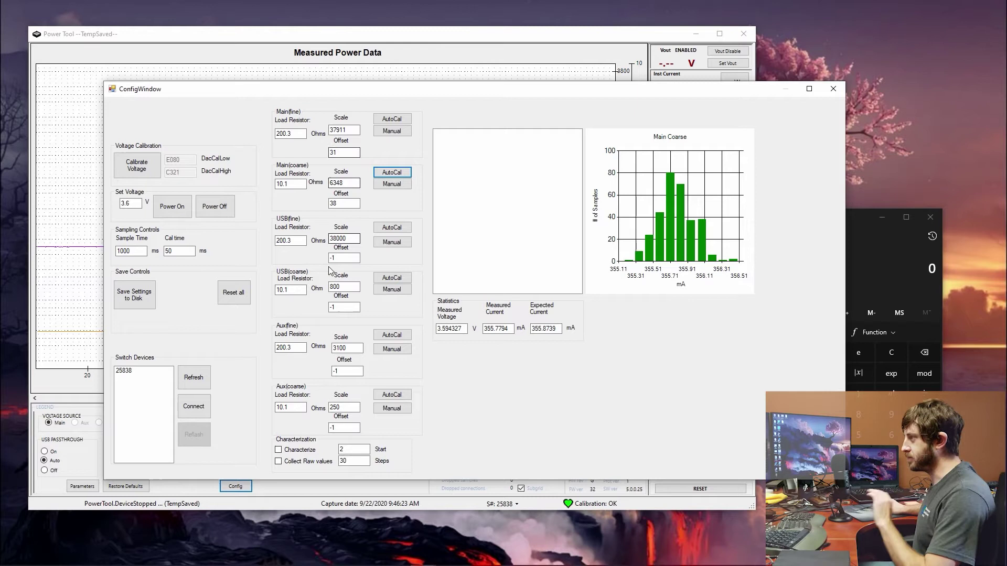
AutoCal USB coarse to scale 657, then USB fine to scale 37229.
left_click(295, 291)
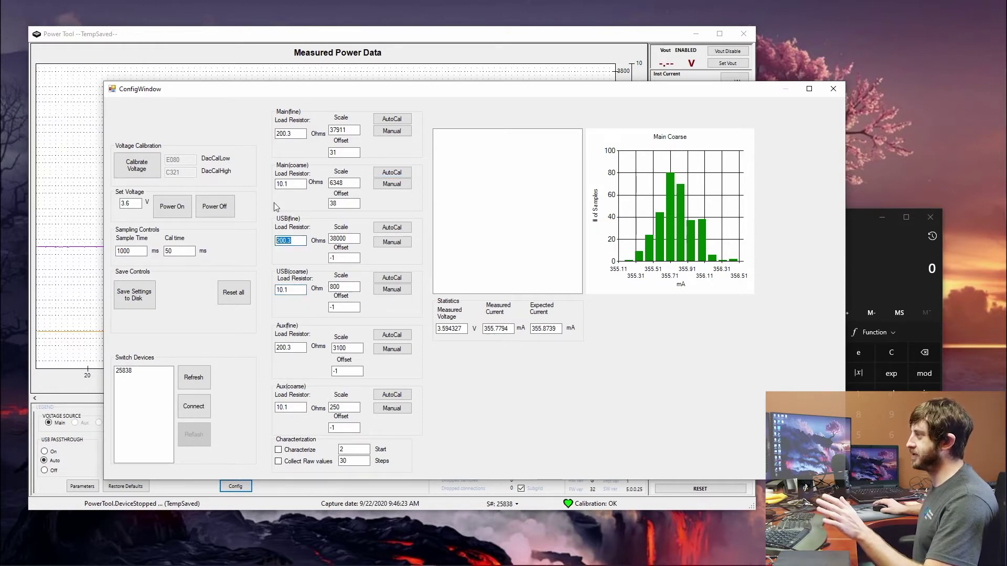
left_click_drag(304, 184, 271, 185)
left_click(304, 133)
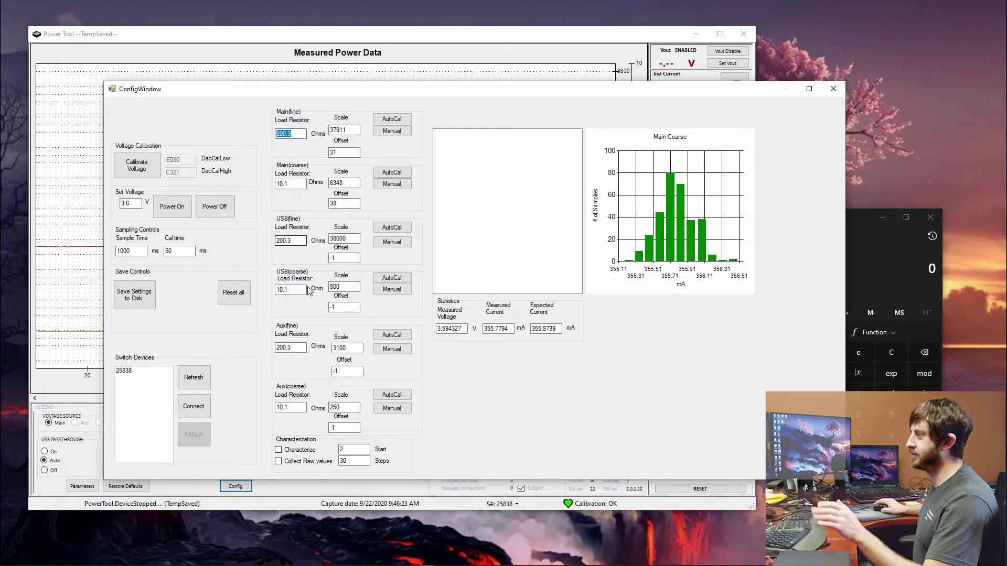
left_click(379, 278)
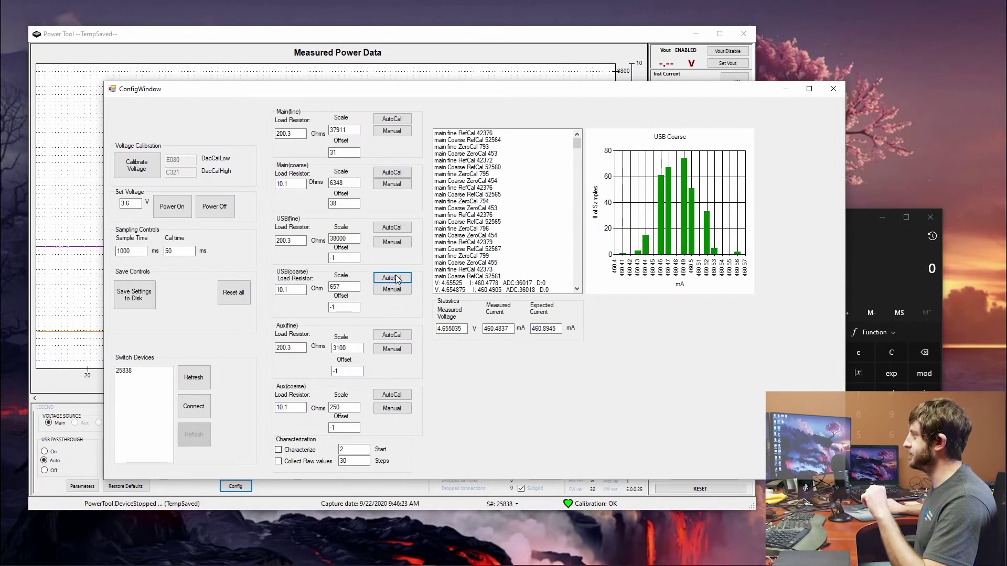
left_click(397, 278)
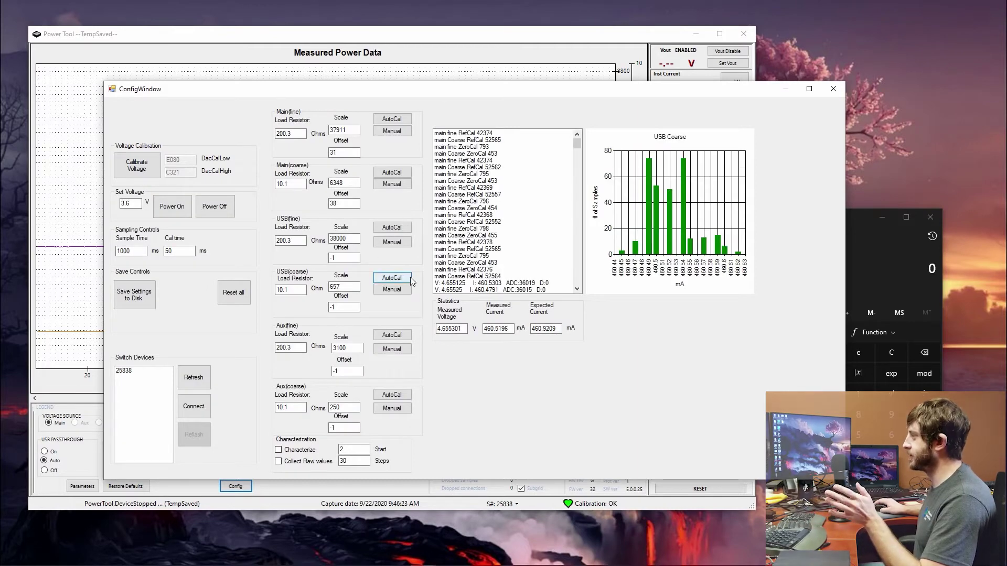
left_click(409, 279)
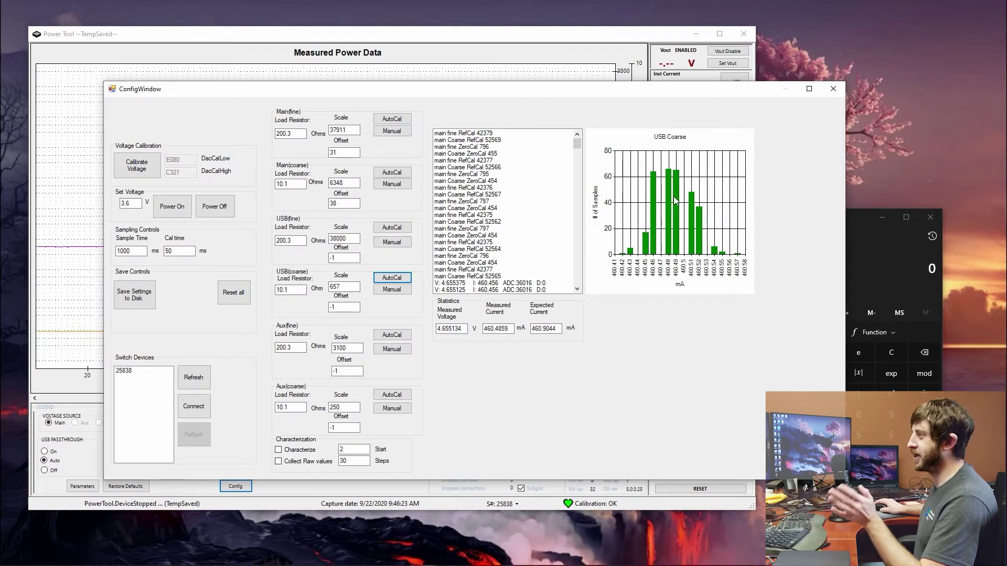
left_click(408, 229)
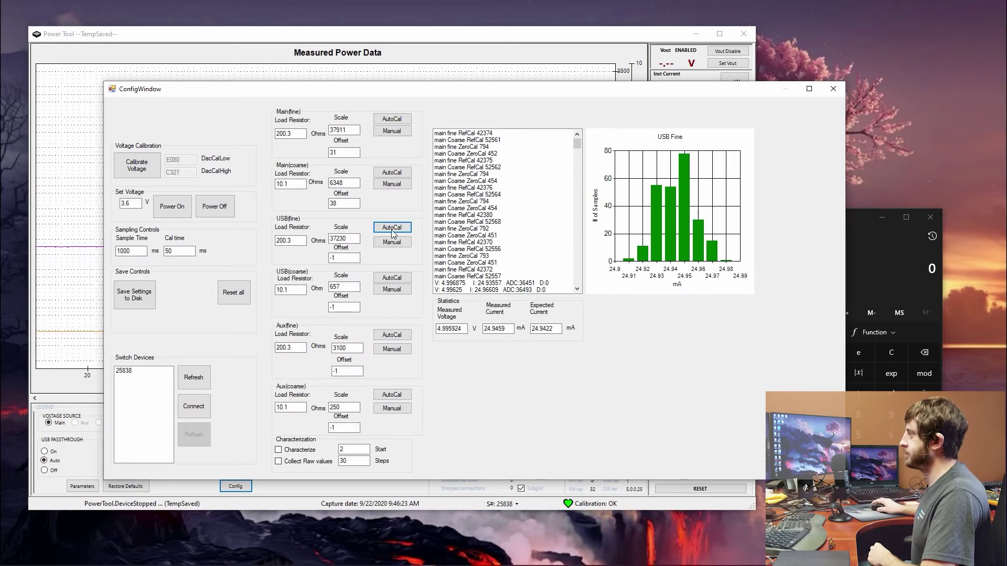
left_click(392, 229)
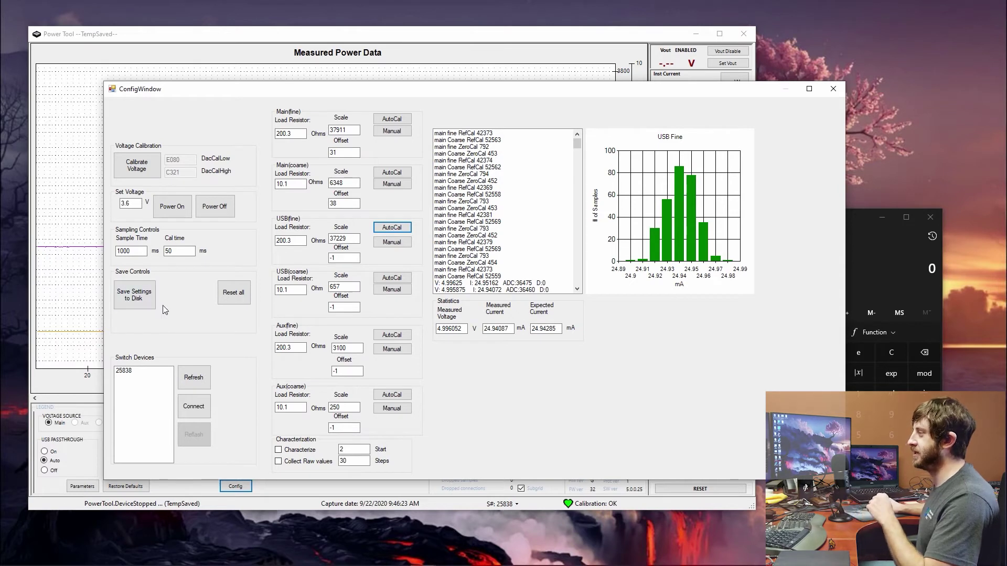
Save the calibration settings to the device, print the certificate, and dismiss the confirmation.
left_click(135, 306)
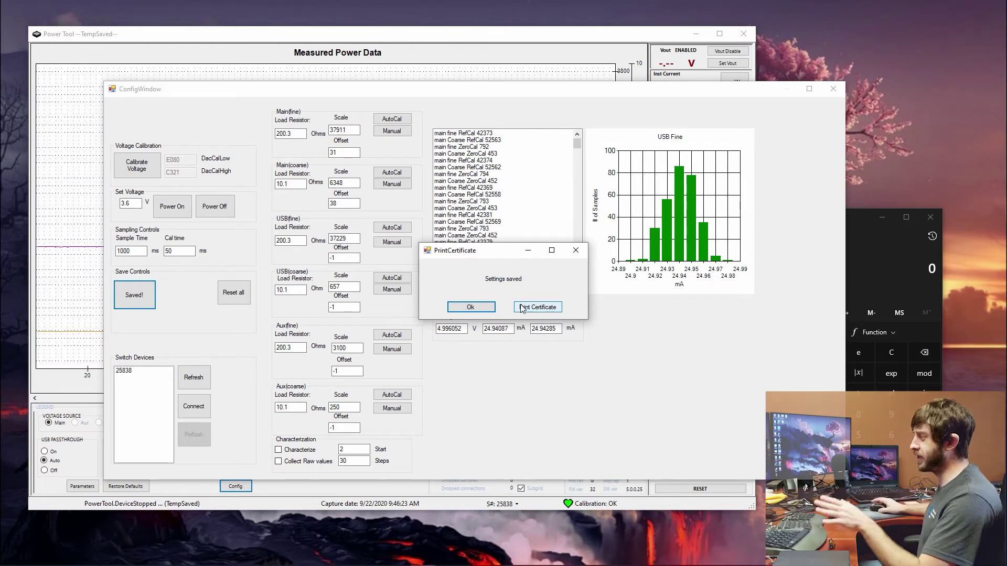
left_click_drag(499, 254, 459, 243)
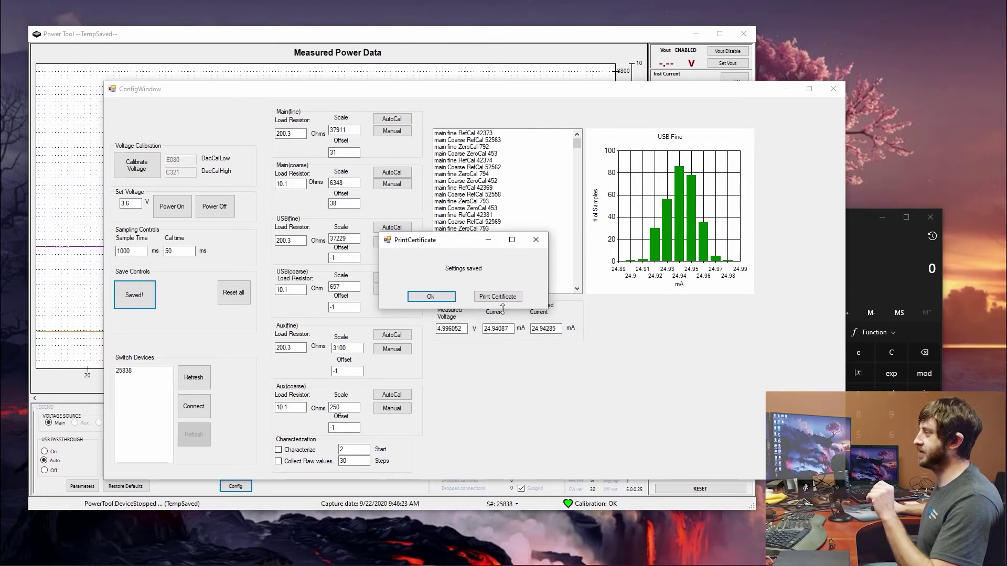
left_click(500, 297)
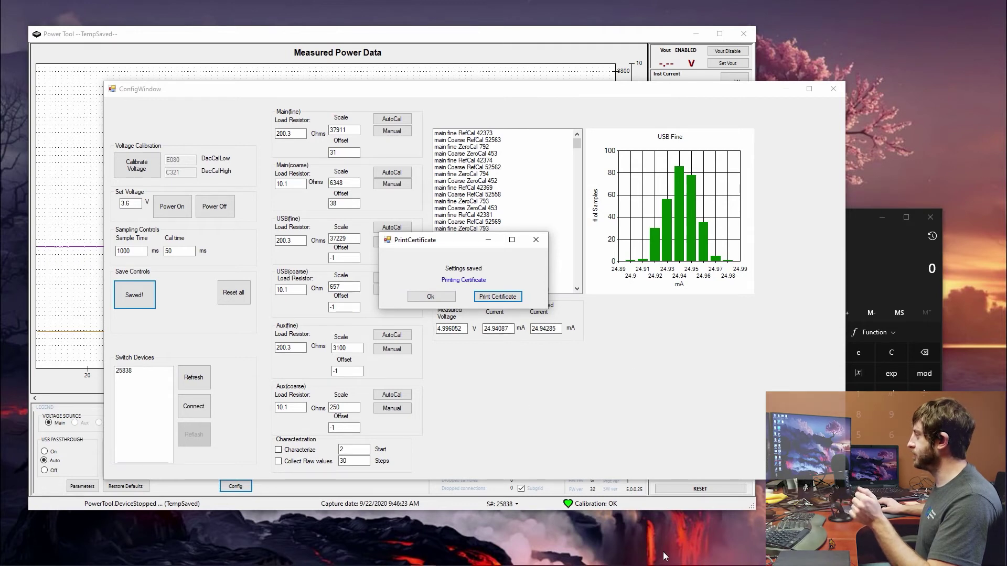
mouse_move(666, 564)
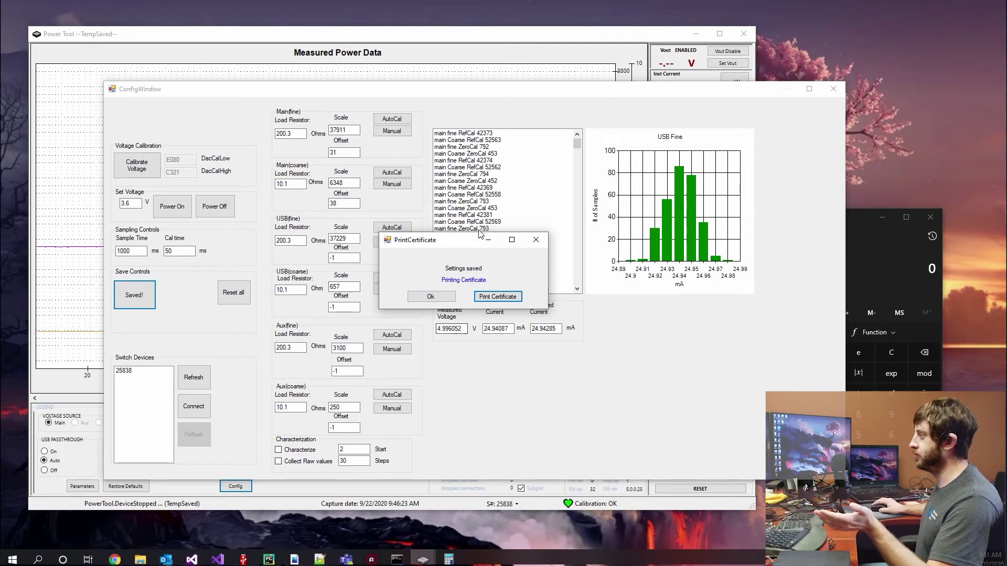
left_click_drag(446, 245, 454, 246)
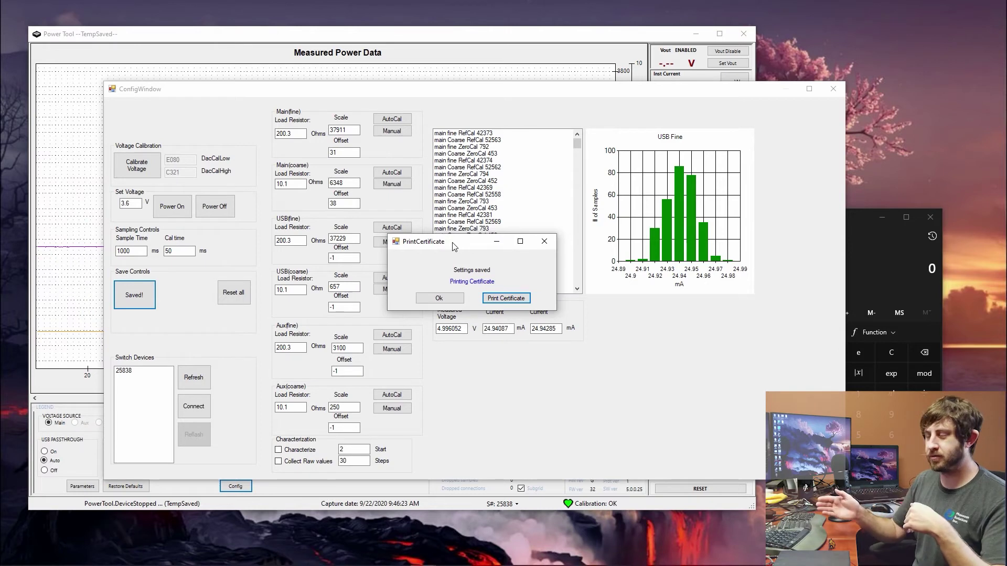
left_click(446, 299)
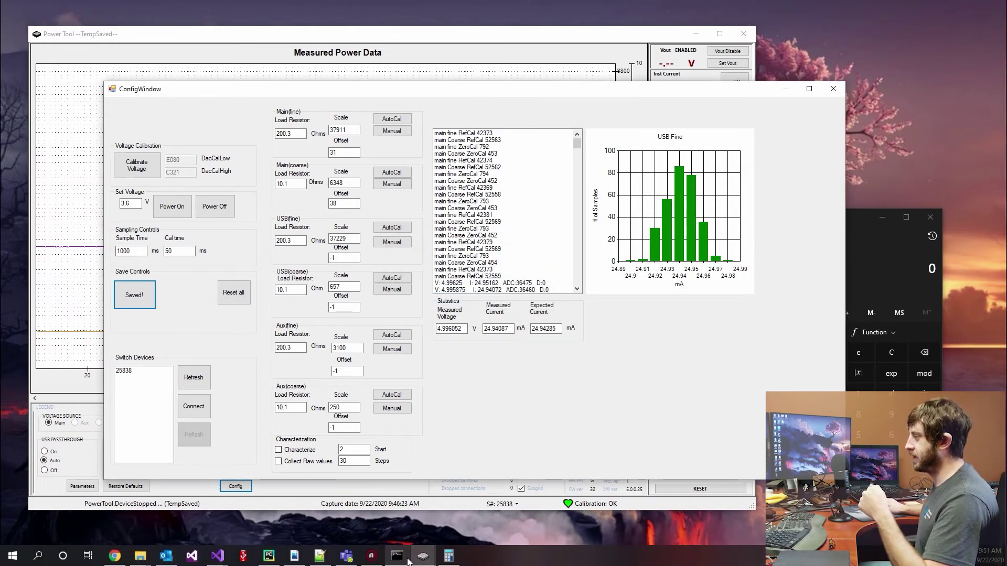
Close the configuration window, keep Vout at 4.00 V, and toggle the output off and on.
left_click(833, 89)
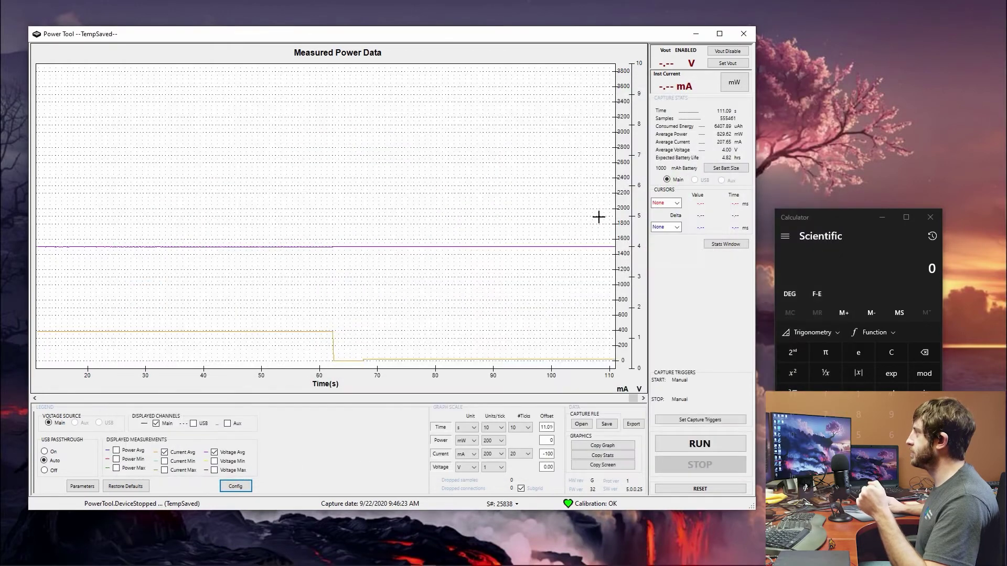
left_click(727, 63)
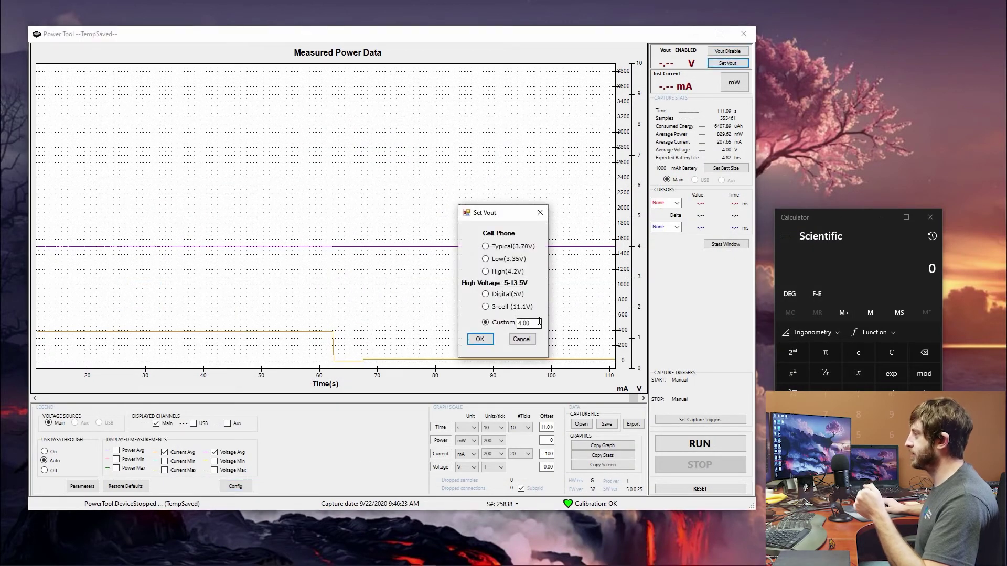
left_click(522, 339)
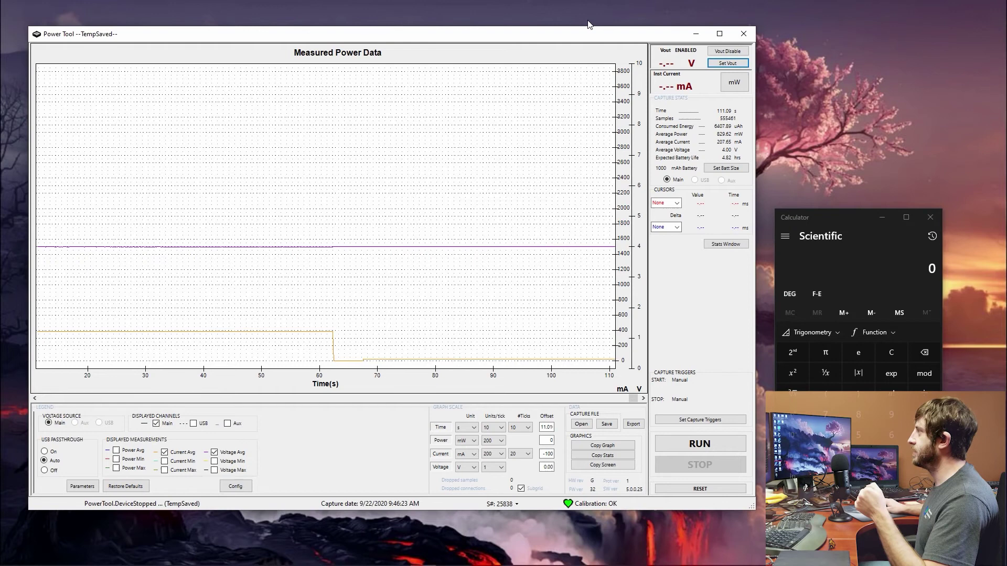
left_click_drag(587, 34, 608, 33)
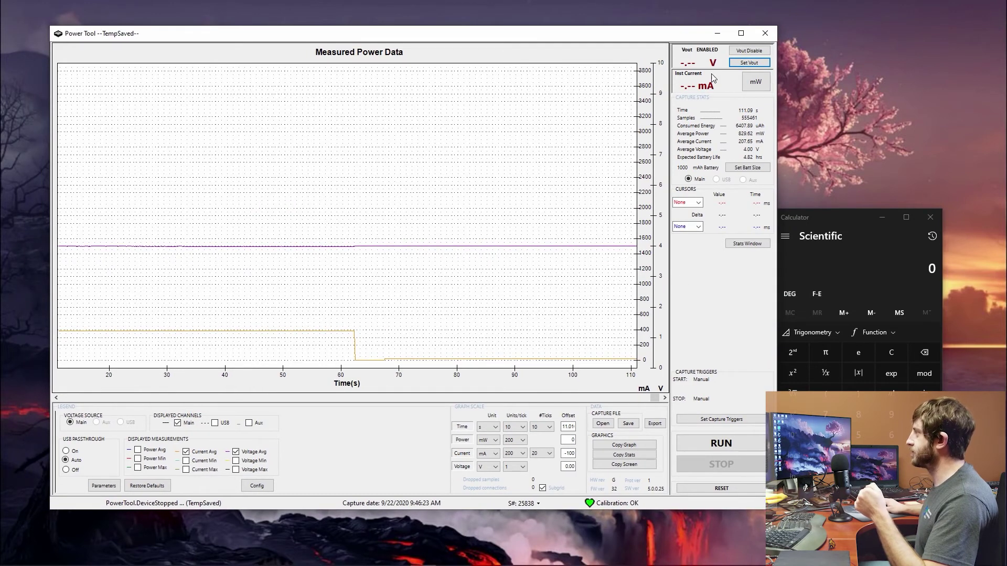
left_click(749, 51)
left_click(750, 51)
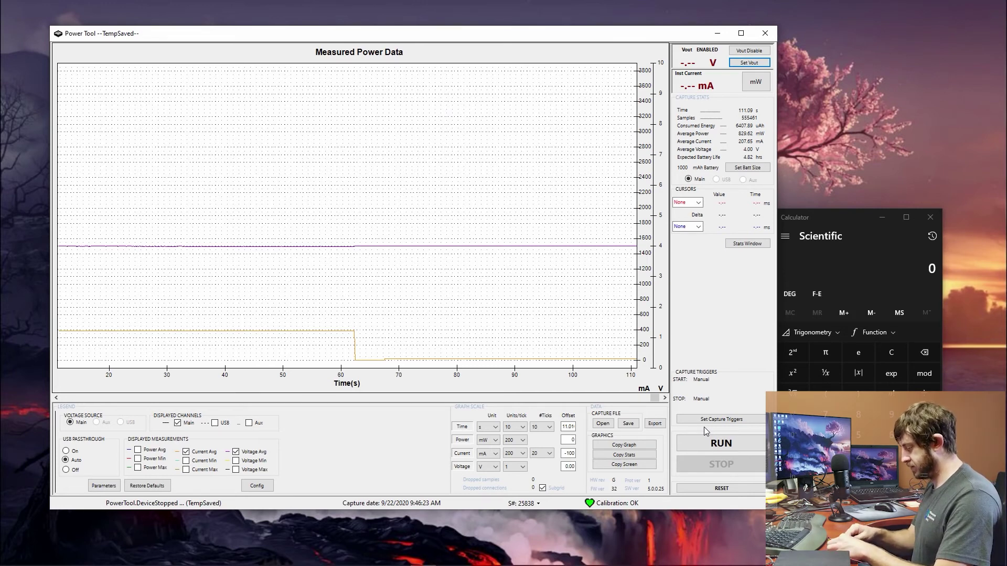
Start a fresh capture reading about 395 mA at 3.99 V on the main channel.
left_click(729, 444)
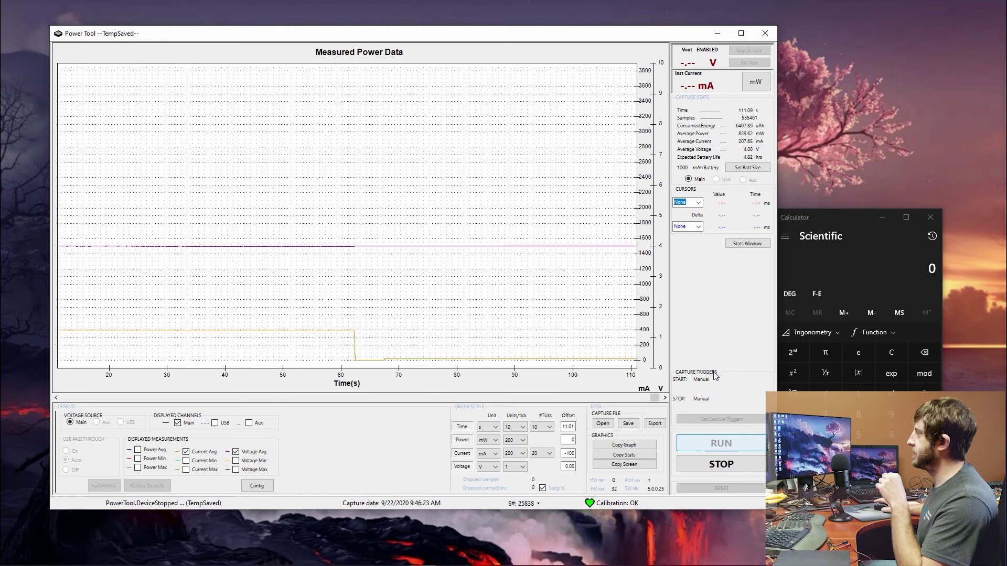